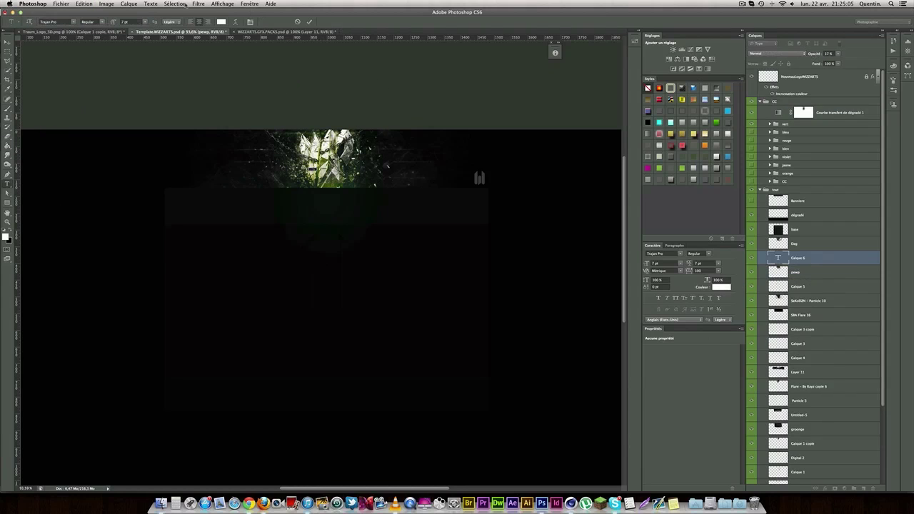
{"action": "type", "text": "TRAUM"}
- Give the TRAUM title a drop shadow and green gradient overlay, then place the first menu label left of the crystal
{"action": "double_click", "coordinate": [759, 255]}
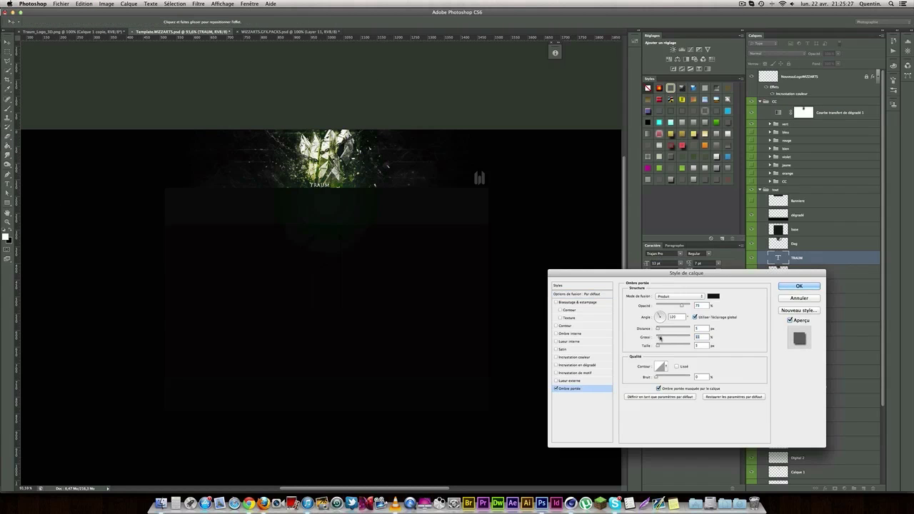
{"action": "left_click", "coordinate": [577, 365]}
{"action": "left_click", "coordinate": [672, 314]}
{"action": "double_click", "coordinate": [500, 366]}
{"action": "left_click", "coordinate": [581, 204]}
{"action": "left_click", "coordinate": [773, 128]}
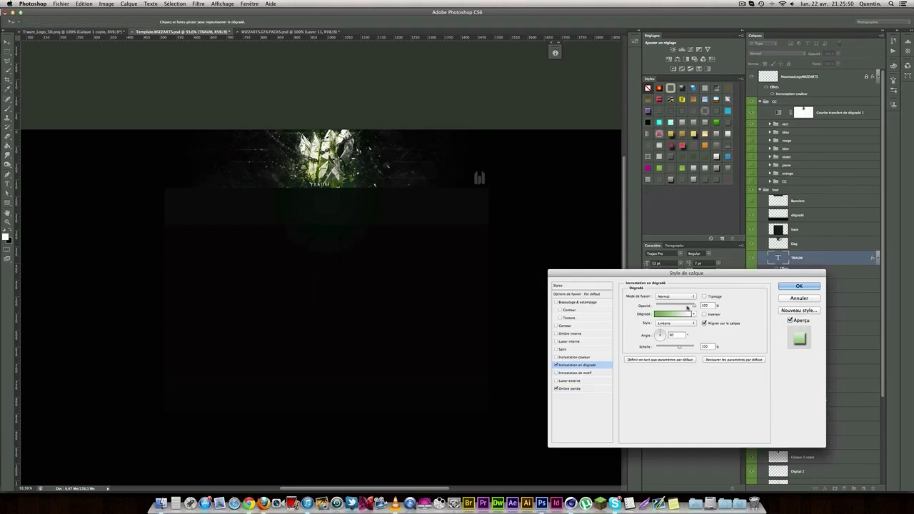
{"action": "key", "text": "Return"}
{"action": "left_click", "coordinate": [177, 162]}
- Type the menu labels KUB, COSMIC, CAMS, ROSTER and TWITTER across the header
{"action": "type", "text": "KUB"}
{"action": "left_click", "coordinate": [195, 160]}
{"action": "type", "text": "COSMIC"}
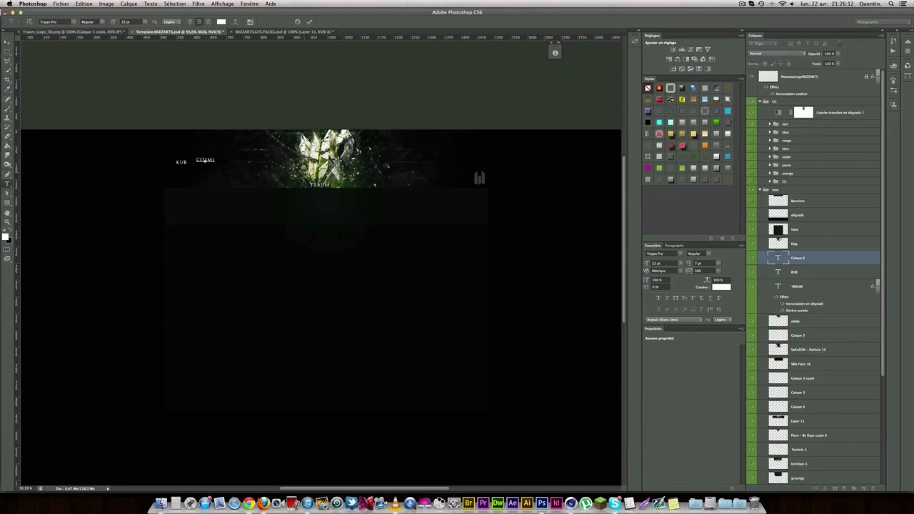
{"action": "left_click", "coordinate": [230, 161]}
{"action": "left_click", "coordinate": [367, 164]}
{"action": "type", "text": "CAMS"}
{"action": "left_click", "coordinate": [382, 164]}
{"action": "type", "text": "ROSTER"}
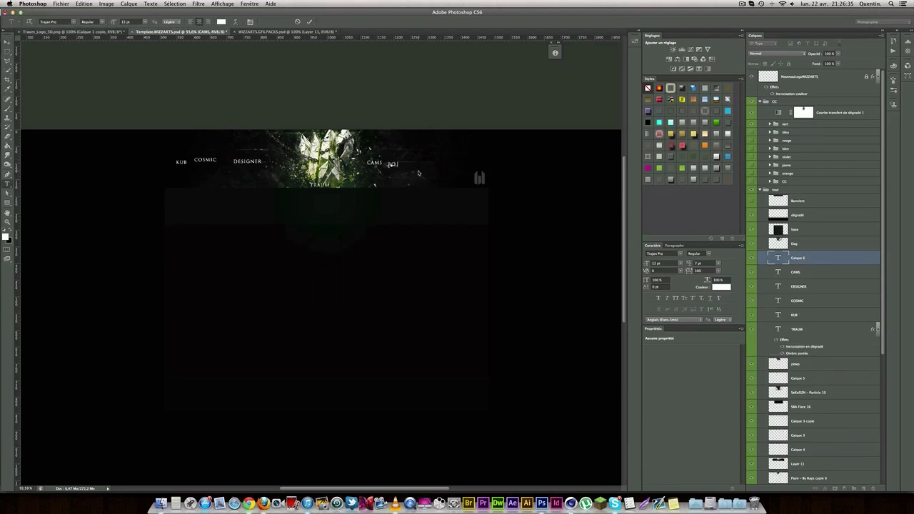
{"action": "left_click", "coordinate": [409, 161]}
{"action": "type", "text": "TWITTER"}
- Space the menu labels evenly and set their layers to 43% opacity
{"action": "left_click", "coordinate": [227, 21]}
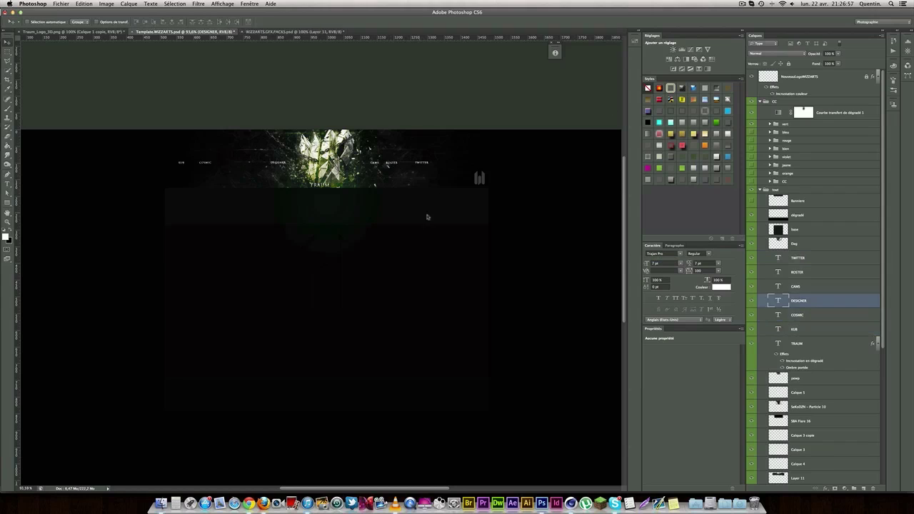
{"action": "left_click", "coordinate": [798, 272]}
{"action": "left_click", "coordinate": [828, 257]}
{"action": "left_click", "coordinate": [828, 329], "text": "shift"}
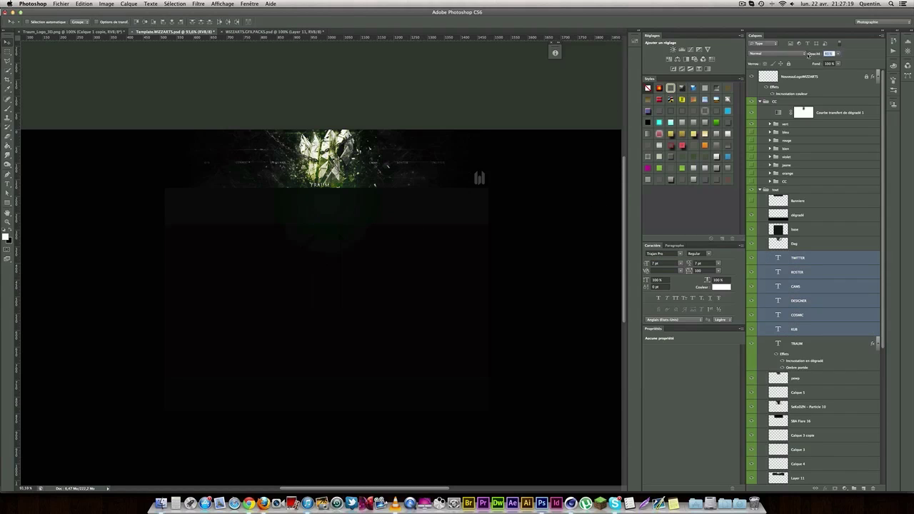
{"action": "key", "text": "4"}
{"action": "key", "text": "3"}
- Save the template as Photoshop file Traume_Background.psd
{"action": "scroll", "coordinate": [389, 187], "scroll_direction": "up", "scroll_amount": 3}
{"action": "key", "text": "ctrl+shift+s"}
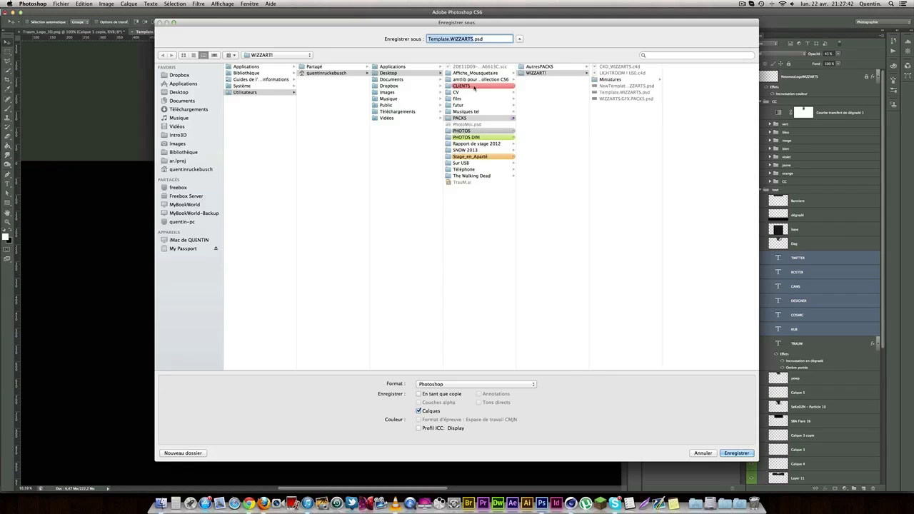
{"action": "key", "text": "Return"}
{"action": "key", "text": "Return"}
{"action": "right_click", "coordinate": [786, 392]}
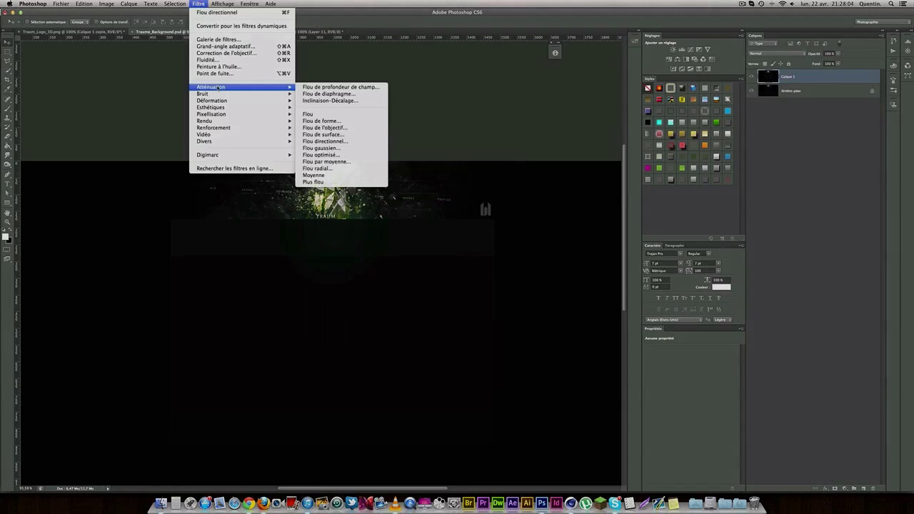